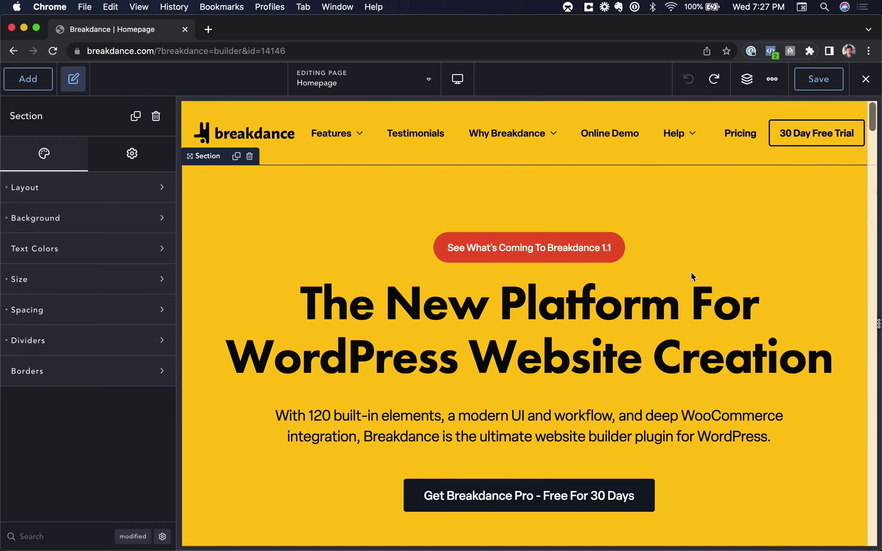
Show the keyboard shortcuts reference over the Homepage editor and scroll through its list.
key("super+shift+slash")
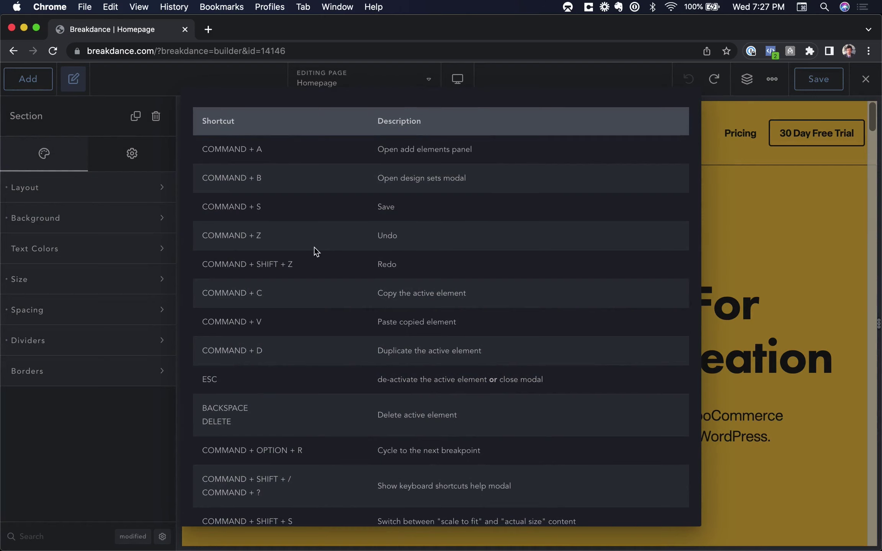
scroll(315, 251, "down", 2)
scroll(315, 251, "up", 2)
Close the shortcuts list and add an empty Section below the Product Overview video.
left_click(745, 198)
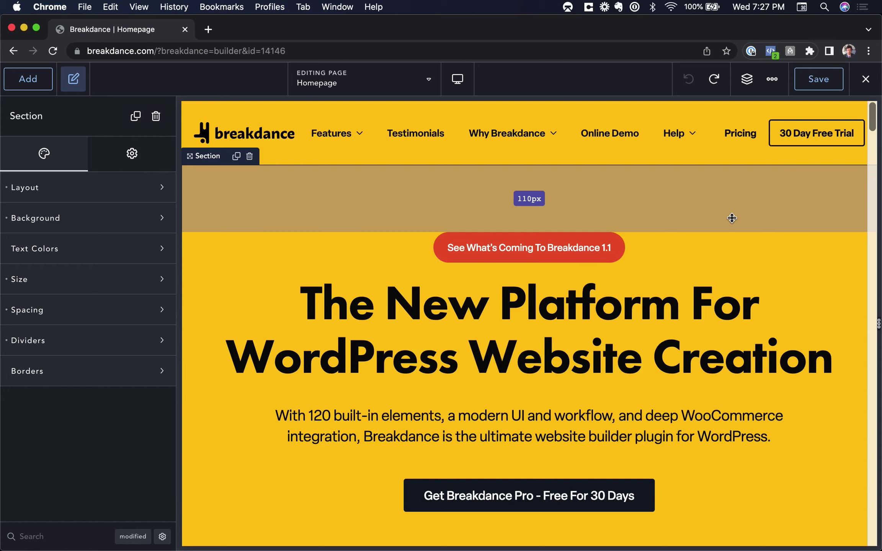
key("a")
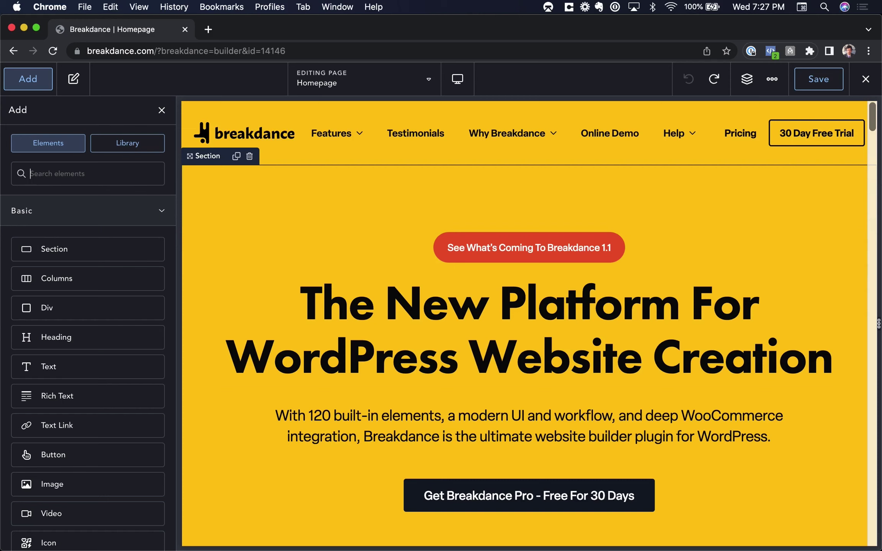
type("se")
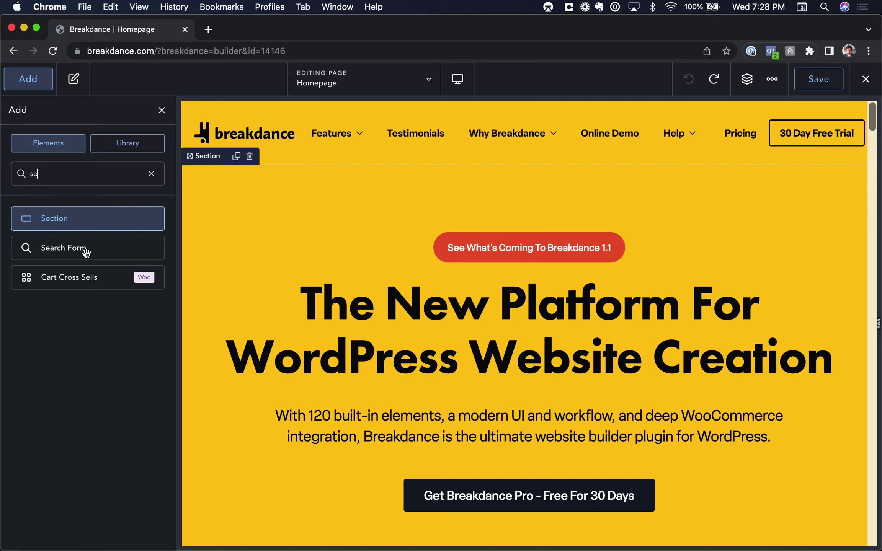
left_click(77, 218)
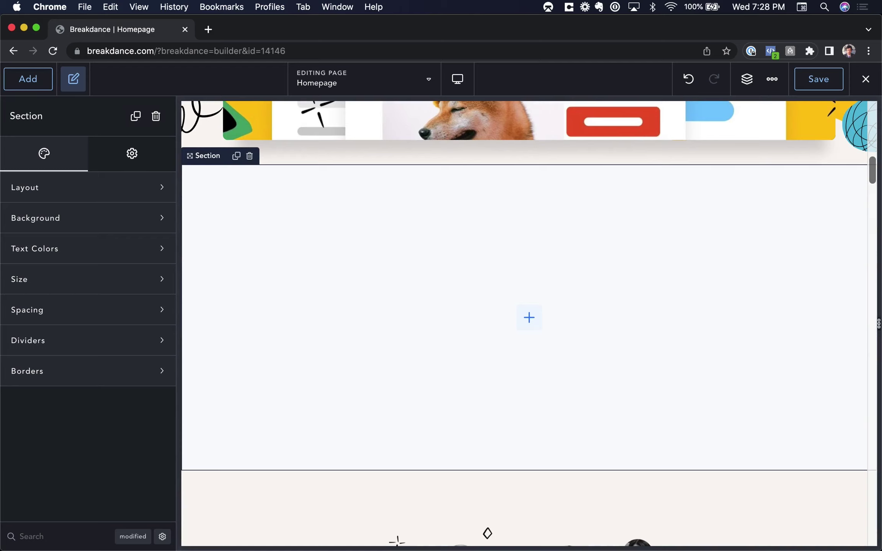
Undo the new Section, then insert a fresh empty Section just above the footer.
key("Delete")
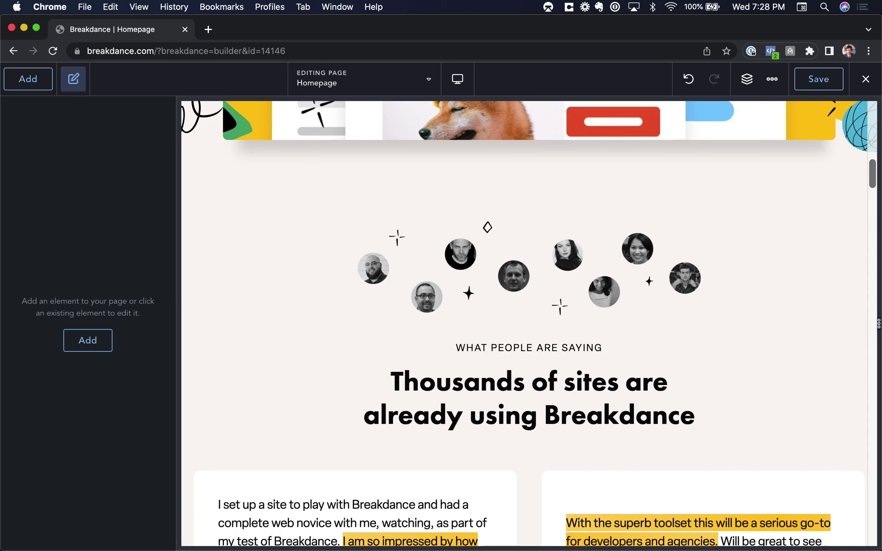
left_click(87, 340)
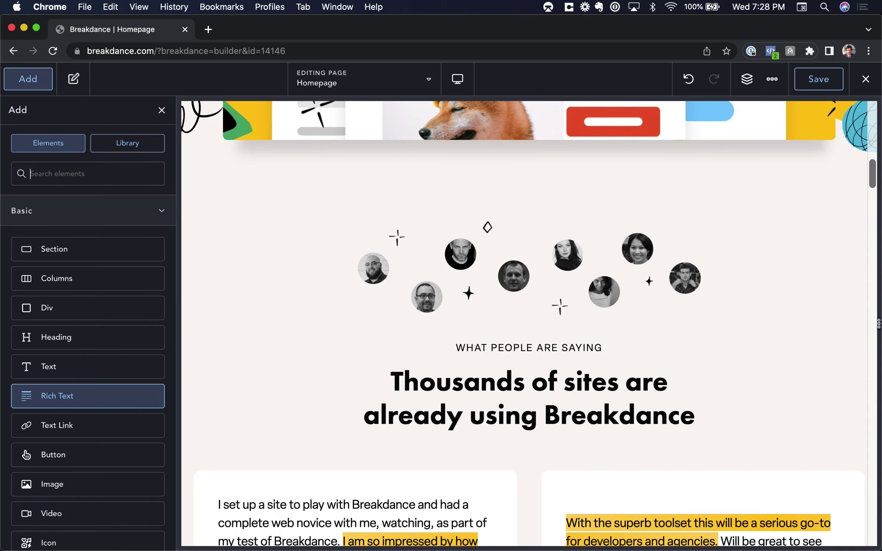
type("se")
key("Return")
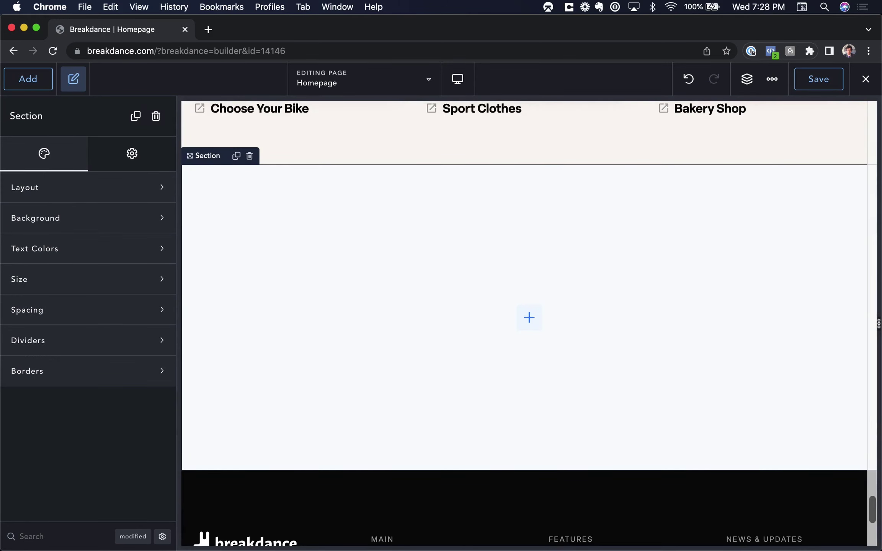
Filter the Add panel and insert a Basic List with four sample items above the footer.
type("a")
type("s")
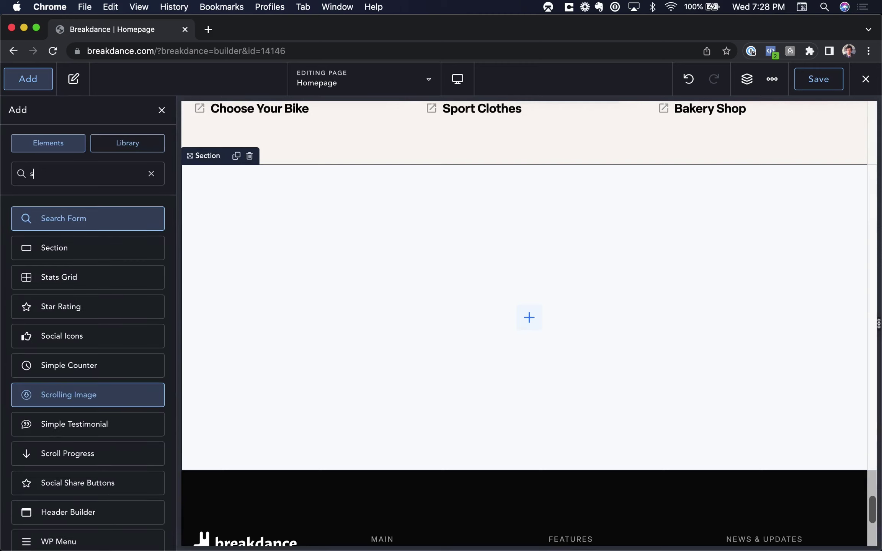
key("Down")
key("Down")
key("Down")
key("Down")
key("Down")
key("Down")
key("Down")
key("Down")
key("Down")
key("Down")
key("Down")
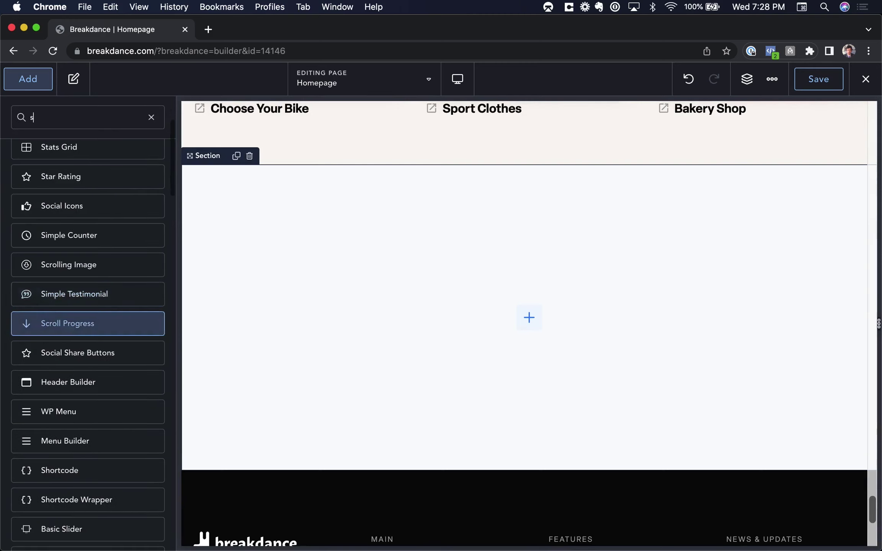
key("Down")
key("Down")
key("Down")
key("Down")
key("Down")
key("Up")
key("Up")
key("Up")
key("Up")
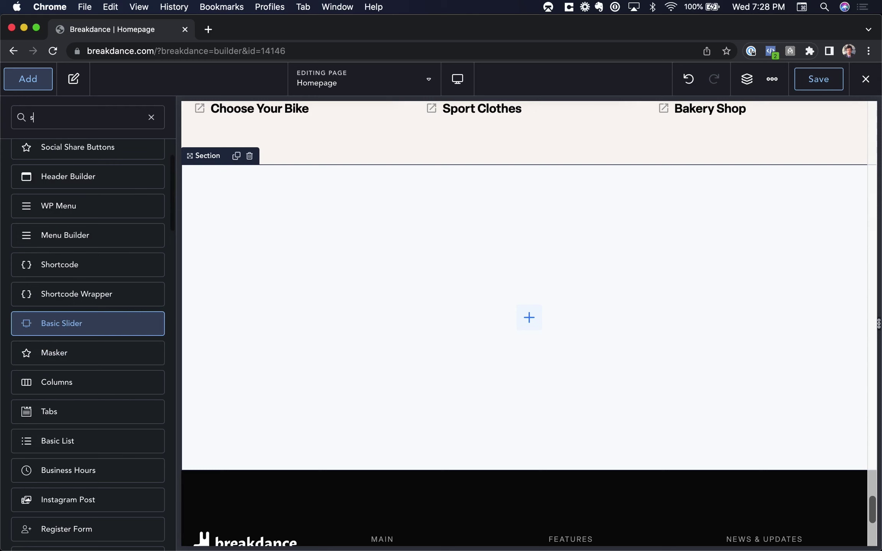
key("Up")
key("Up")
key("Up")
key("Up")
key("Up")
key("Up")
key("Up")
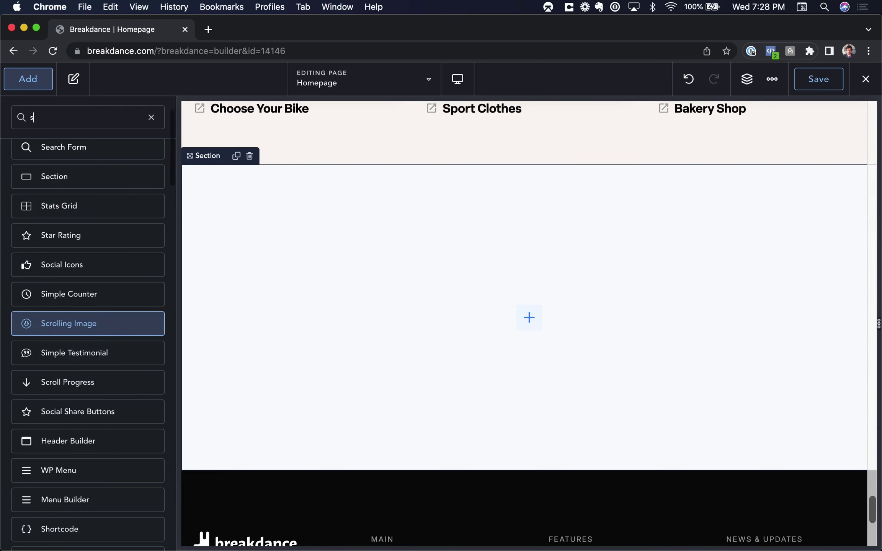
key("Up")
key("Up")
key("Up")
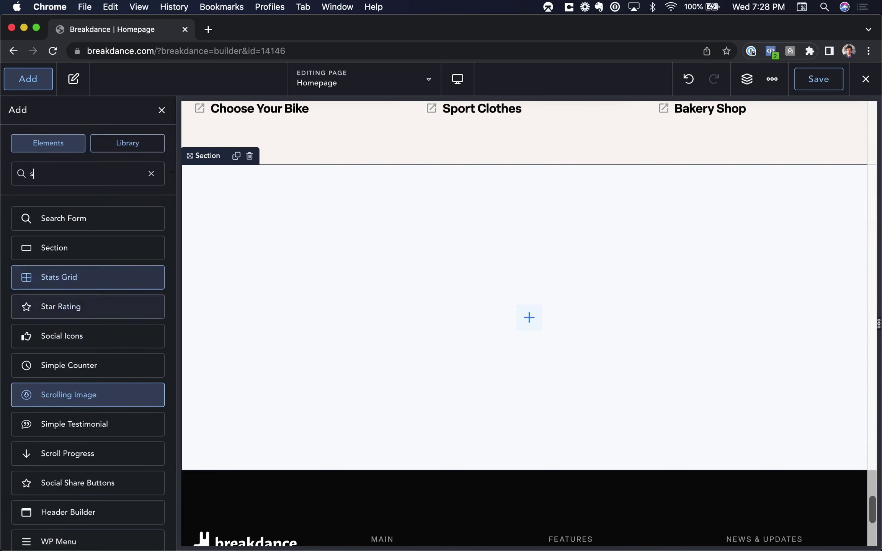
key("Down")
key("Down")
key("Down")
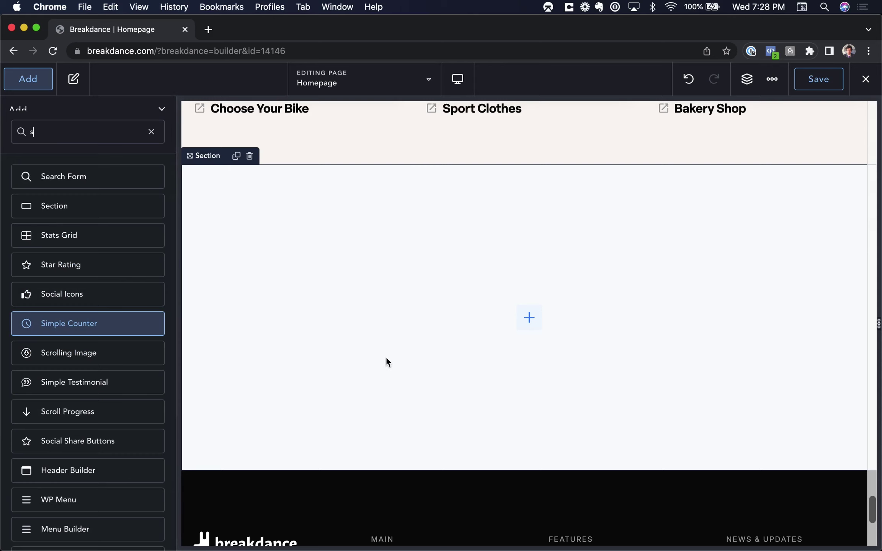
key("Down")
key("Down")
key("Down")
key("Down")
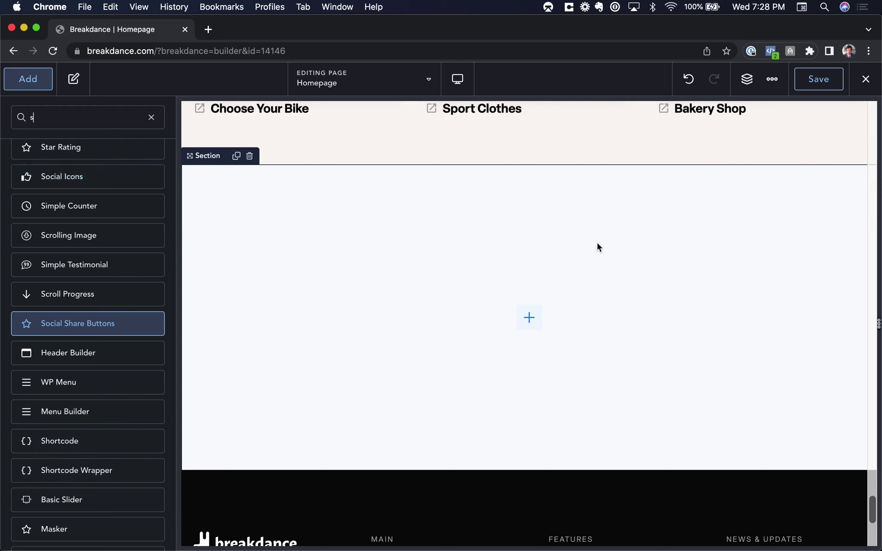
key("Down")
key("Down")
key("Down")
key("Down")
key("Down")
key("Down")
key("Down")
key("Down")
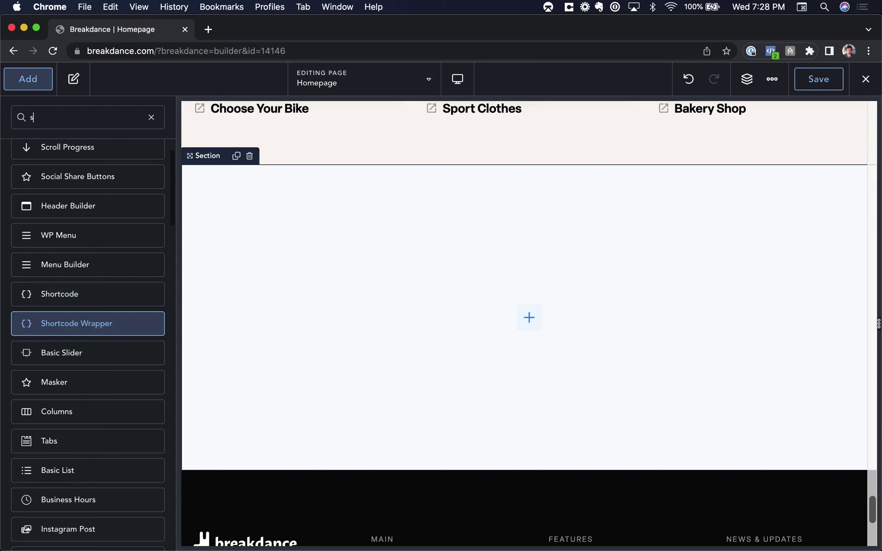
key("Down")
key("Down")
key("Down")
key("Up")
key("Up")
key("Up")
key("Up")
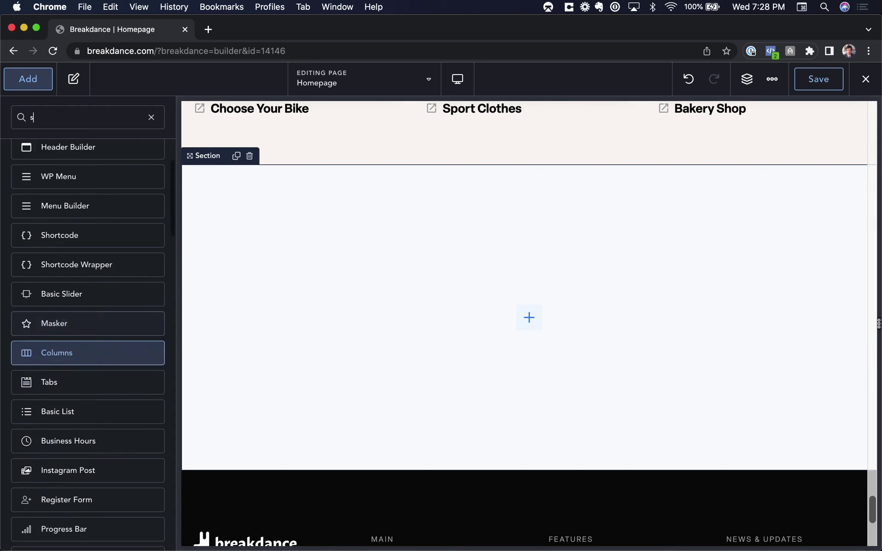
key("Down")
key("Down")
key("Down")
key("Down")
key("Down")
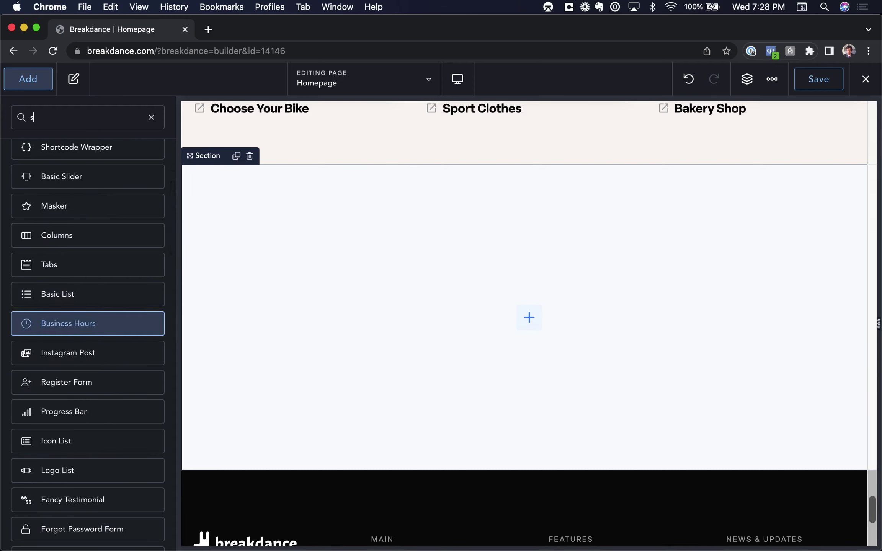
key("Down")
key("Up")
key("Up")
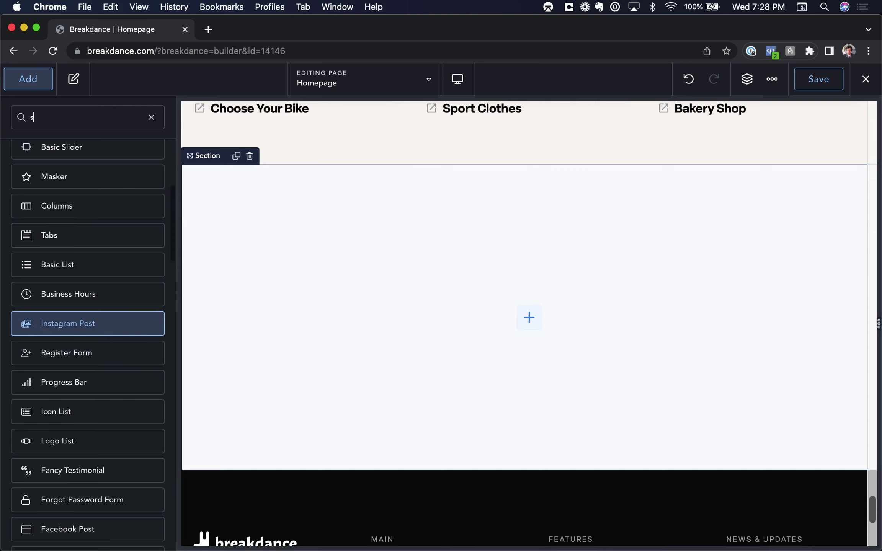
key("Up")
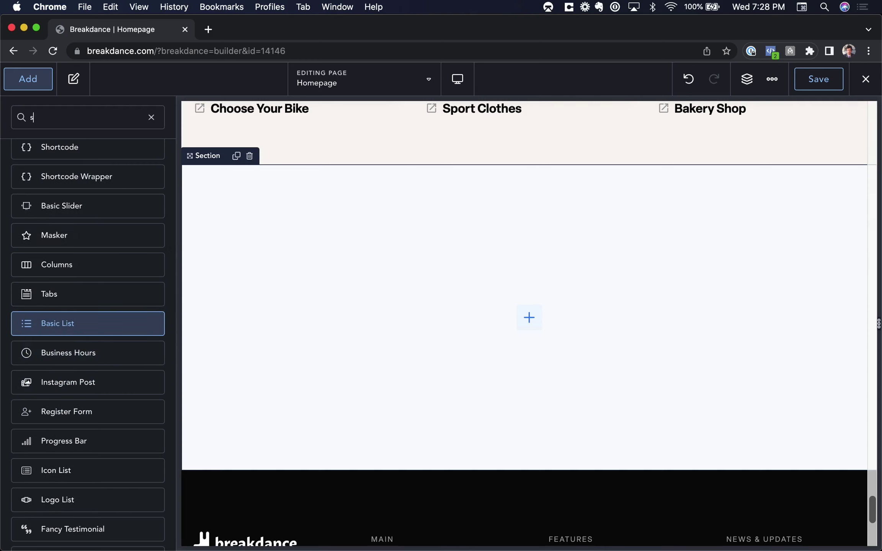
key("Return")
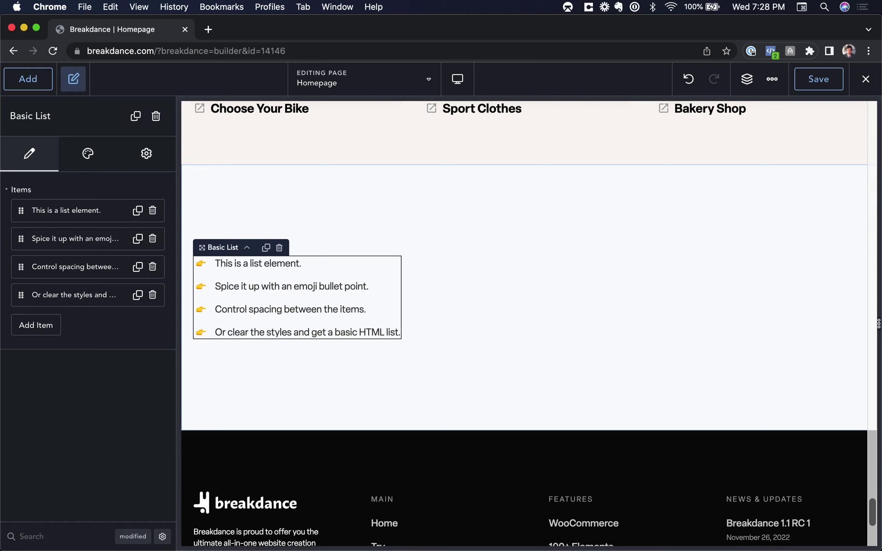
Undo the Basic List and the empty Section, then view and dismiss the shortcuts reference.
key("super+z")
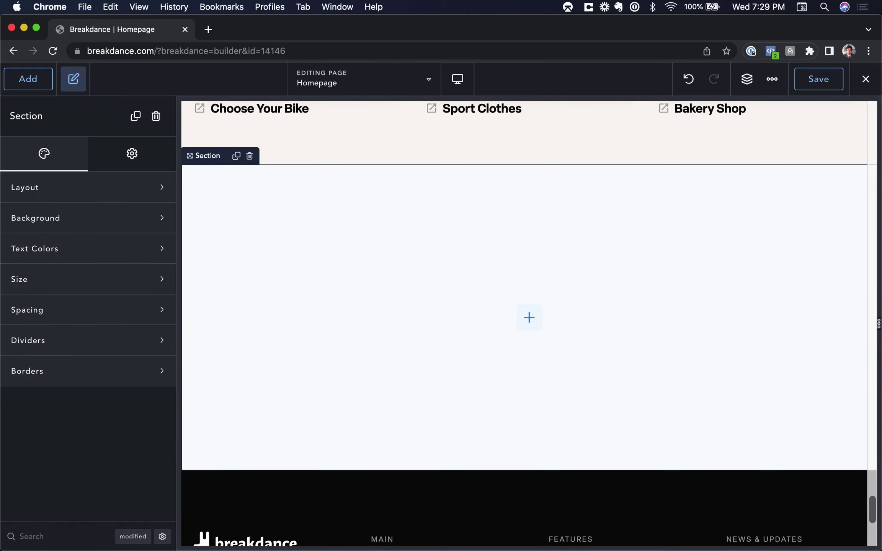
key("super+z")
scroll(768, 245, "up", 15)
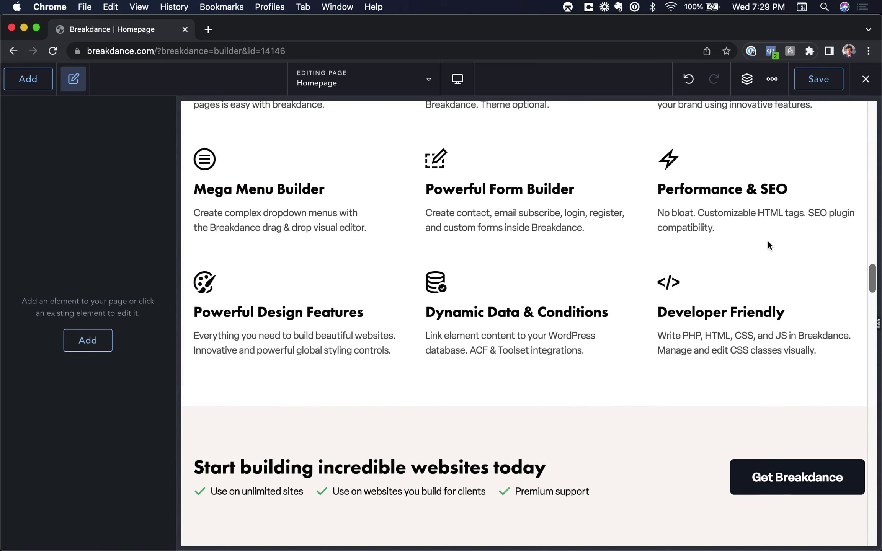
key("super+shift+slash")
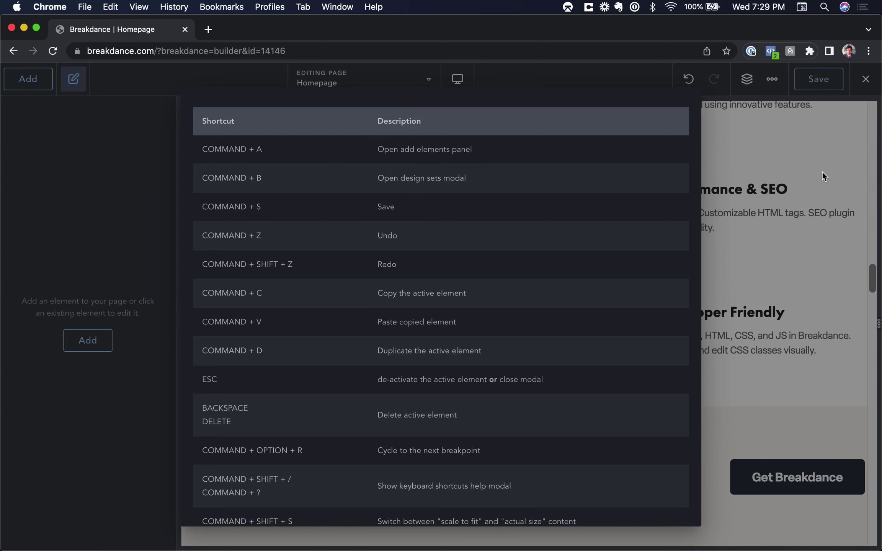
key("Escape")
Open the Design Sets browser twice, closing it each time to return to the features grid.
key("super+b")
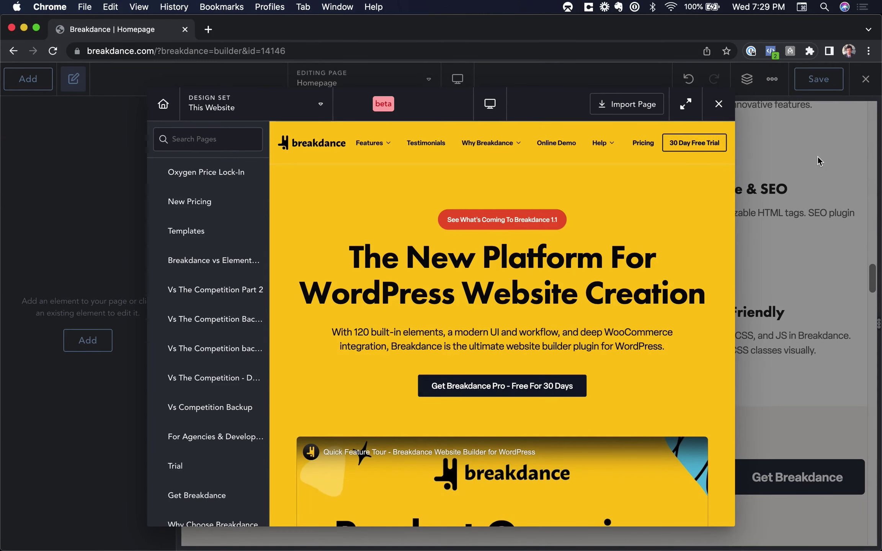
key("Escape")
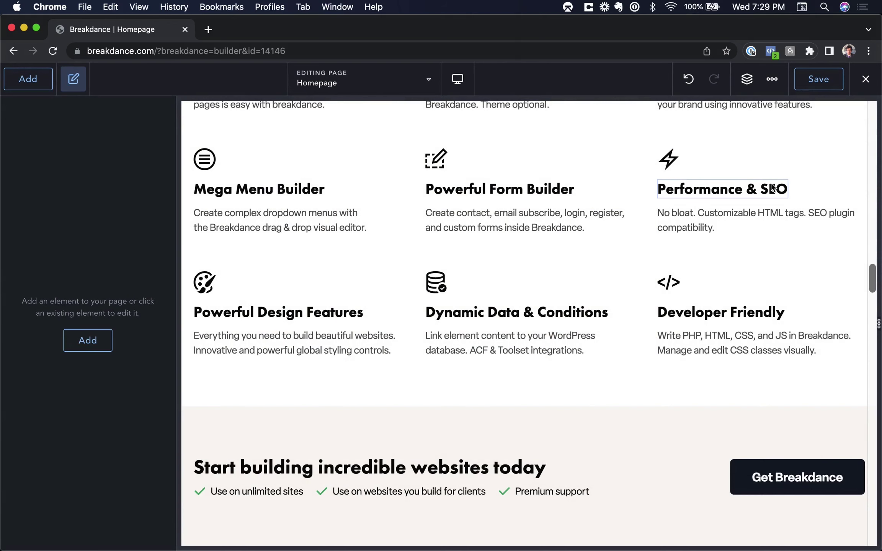
key("d")
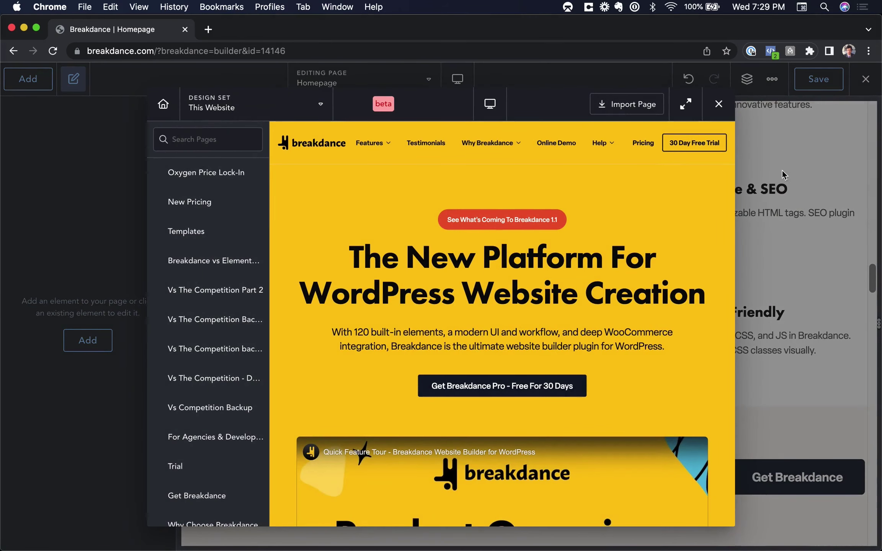
left_click(822, 153)
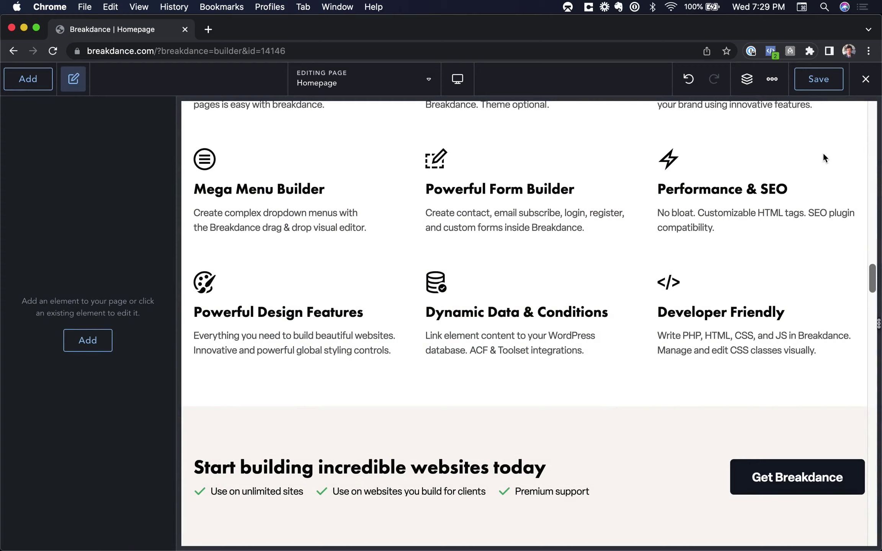
Save the Homepage edits with Command+S, then bring the shortcuts reference back up.
key("super+shift+slash")
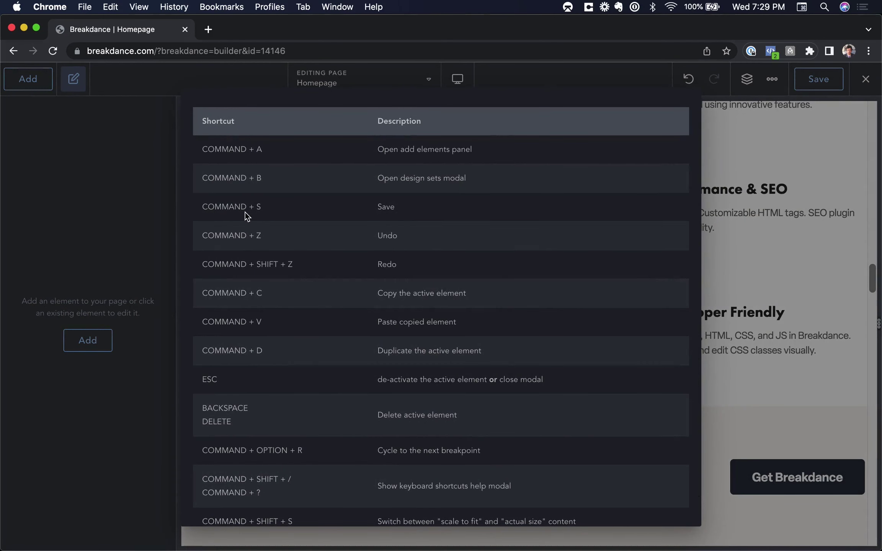
left_click(825, 170)
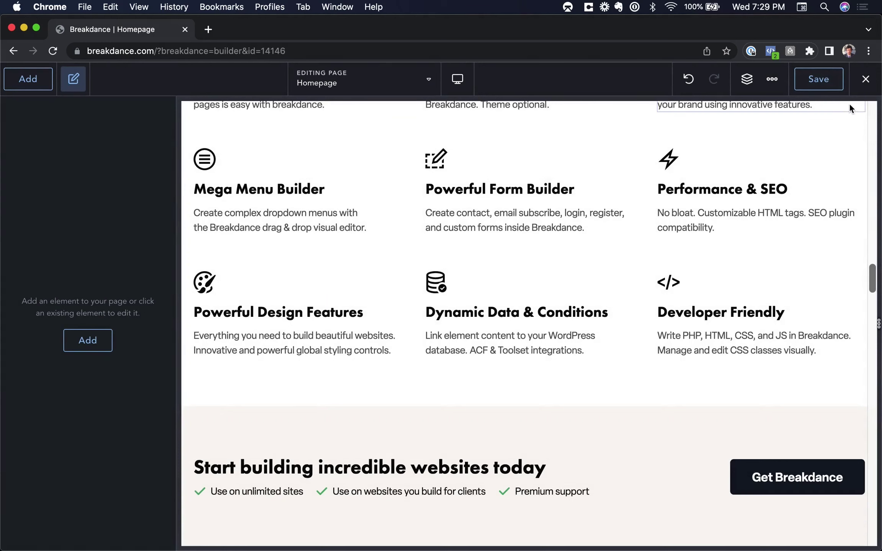
key("super+s")
key("super+shift+slash")
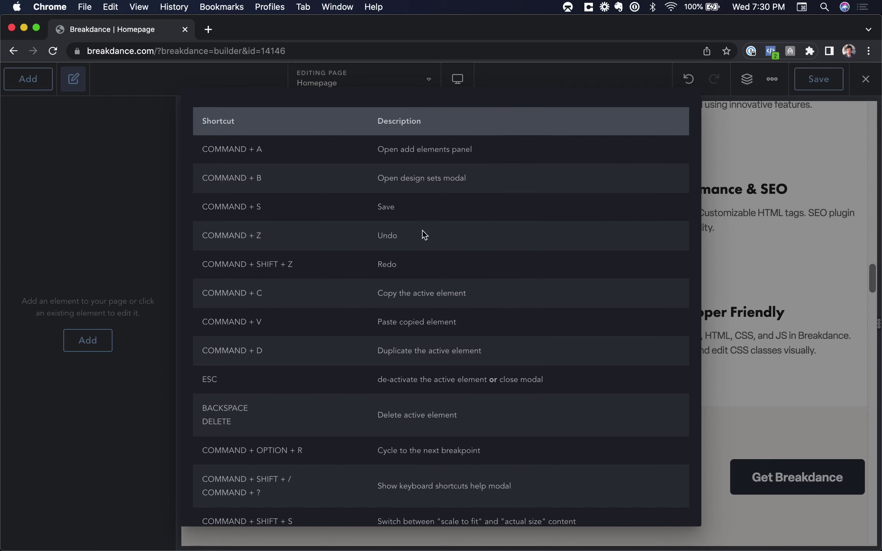
Delete the Performance & SEO column, undo to restore it, then reopen the shortcuts list.
left_click(824, 228)
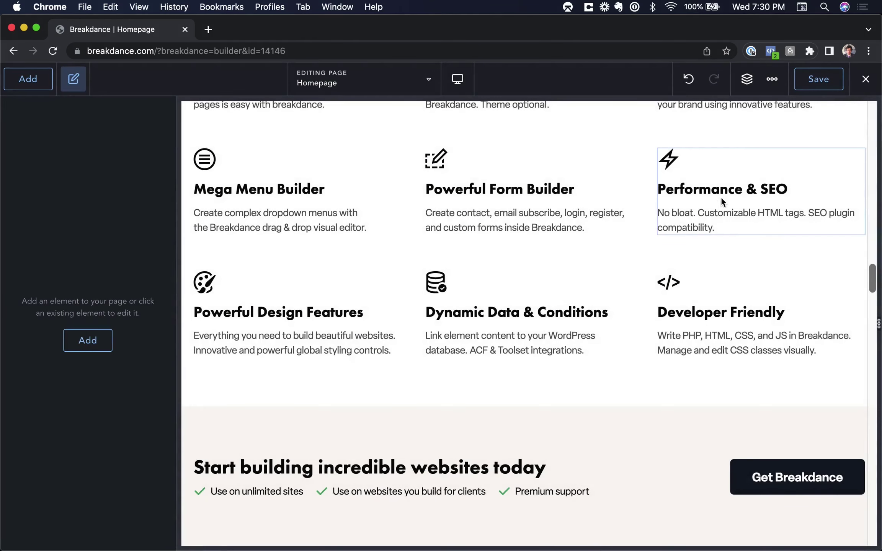
scroll(720, 196, "up", 3)
left_click(749, 235)
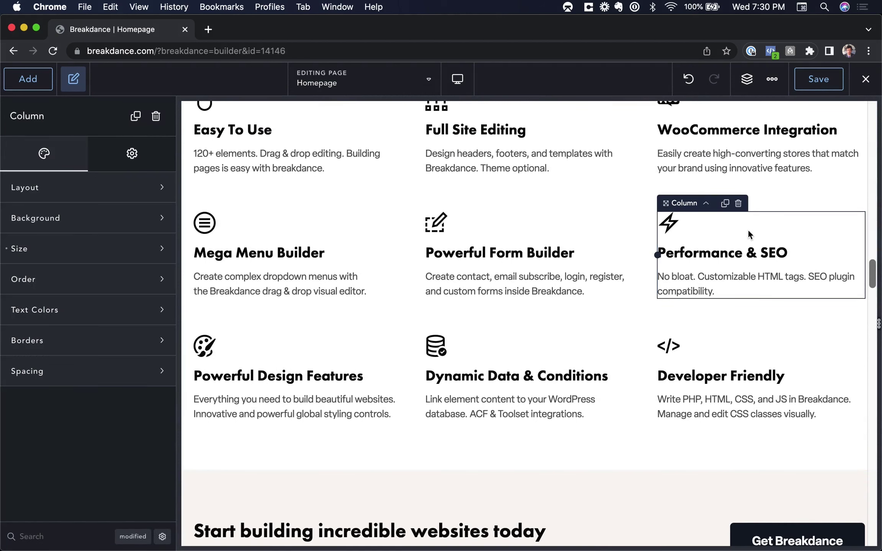
key("Delete")
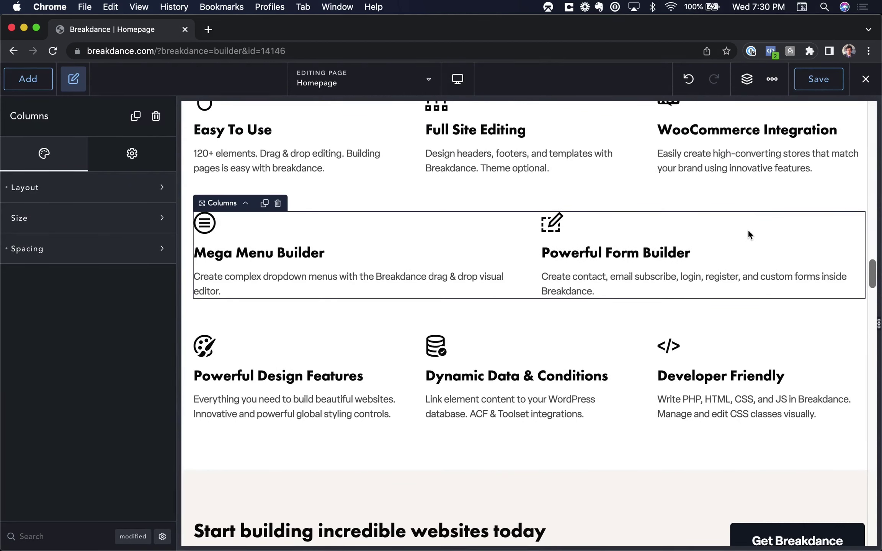
key("super+z")
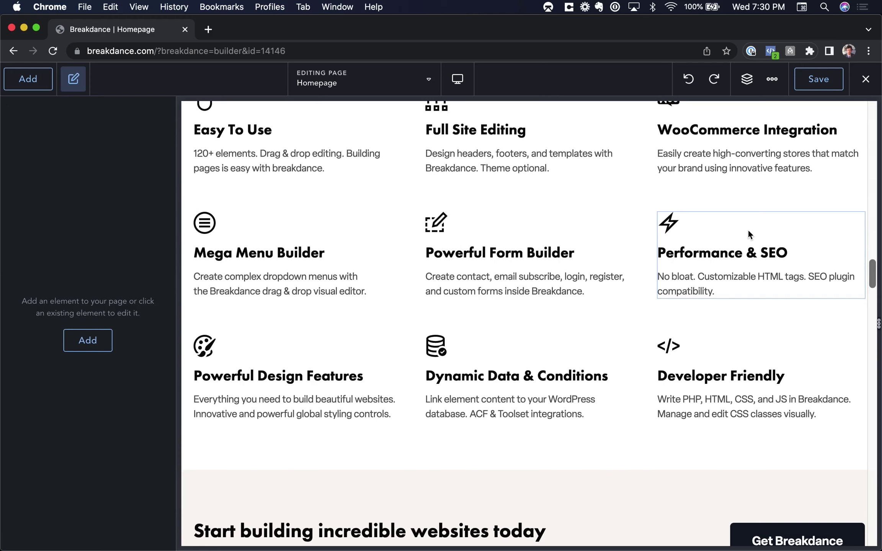
key("super+shift+slash")
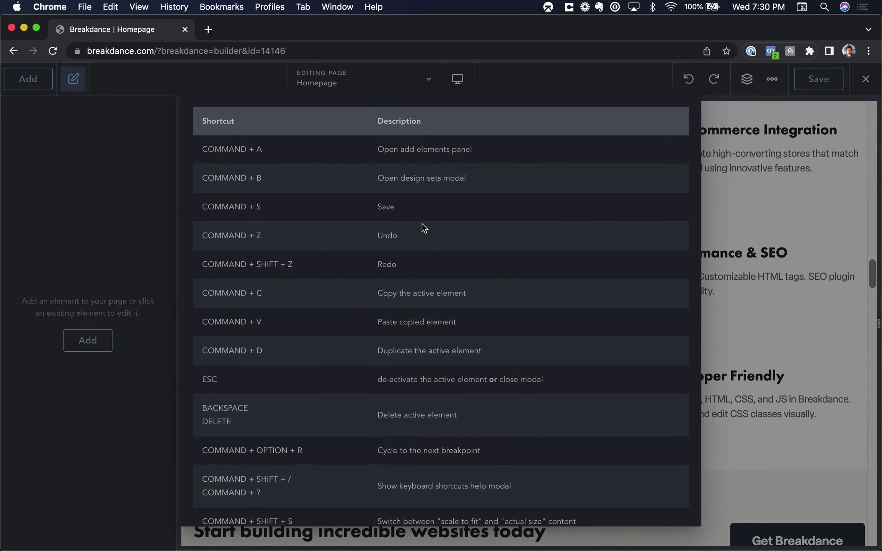
Close the shortcuts reference and duplicate the Start building incredible websites today section.
scroll(254, 254, "down", 2)
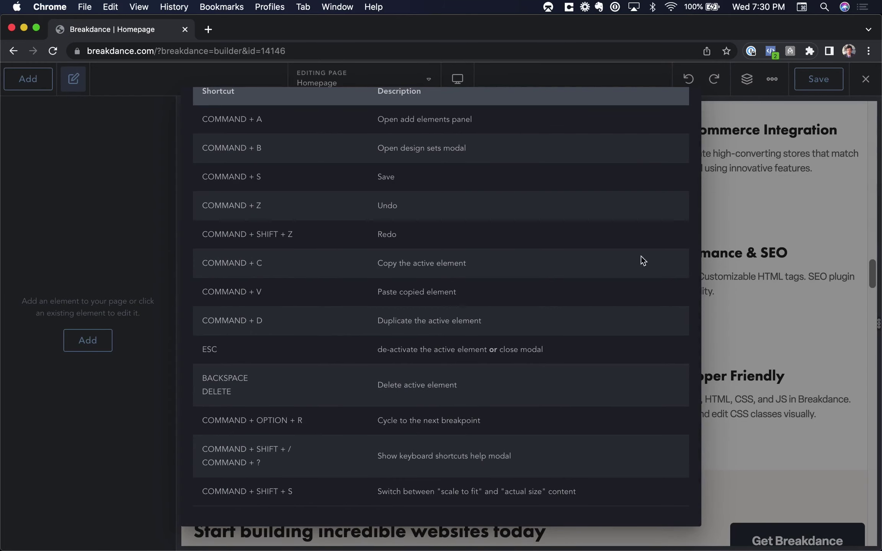
key("Escape")
scroll(759, 311, "up", 15)
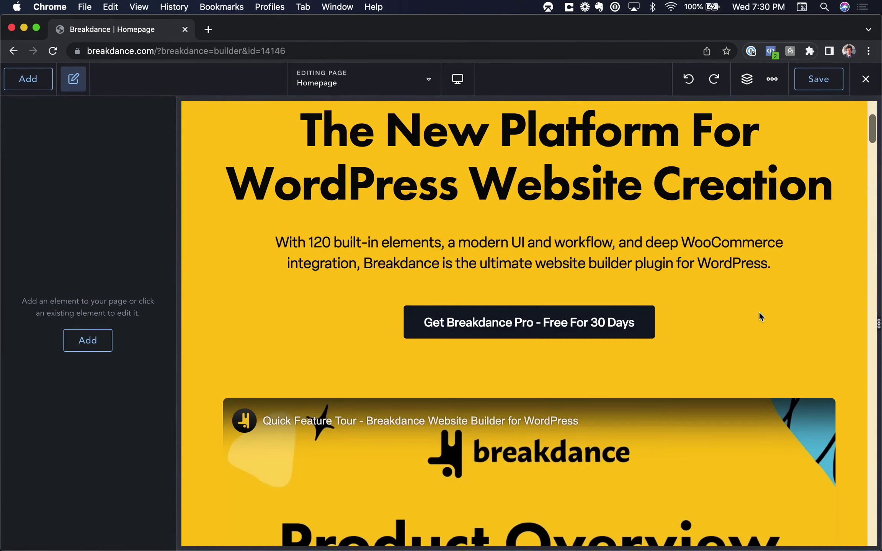
scroll(758, 315, "down", 20)
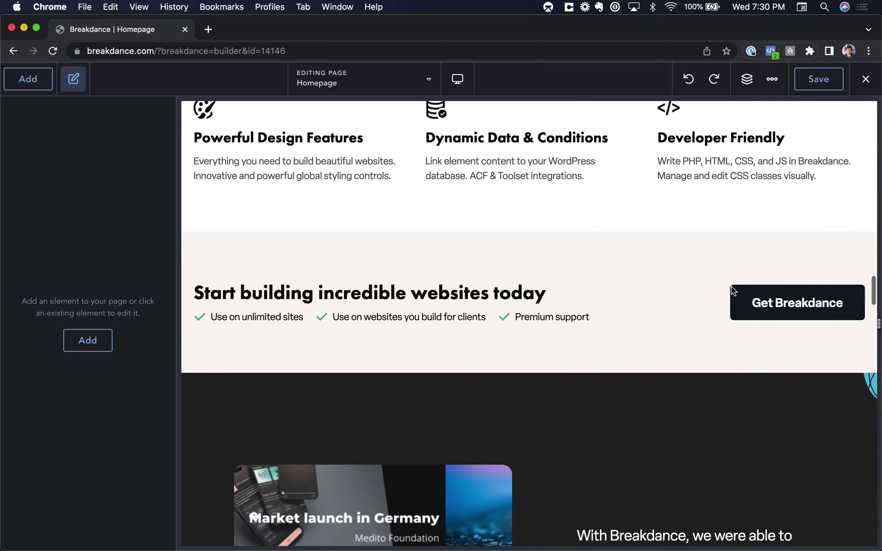
scroll(655, 260, "down", 1)
scroll(655, 260, "up", 3)
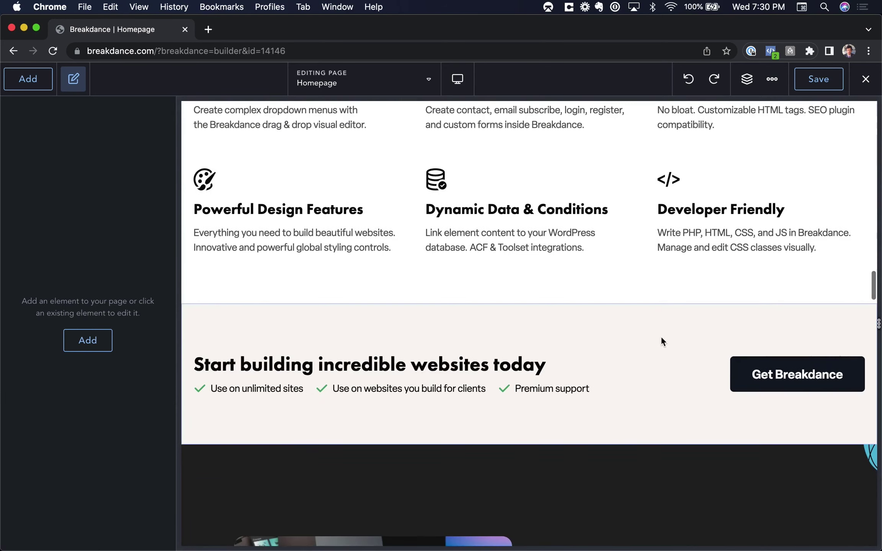
left_click(662, 339)
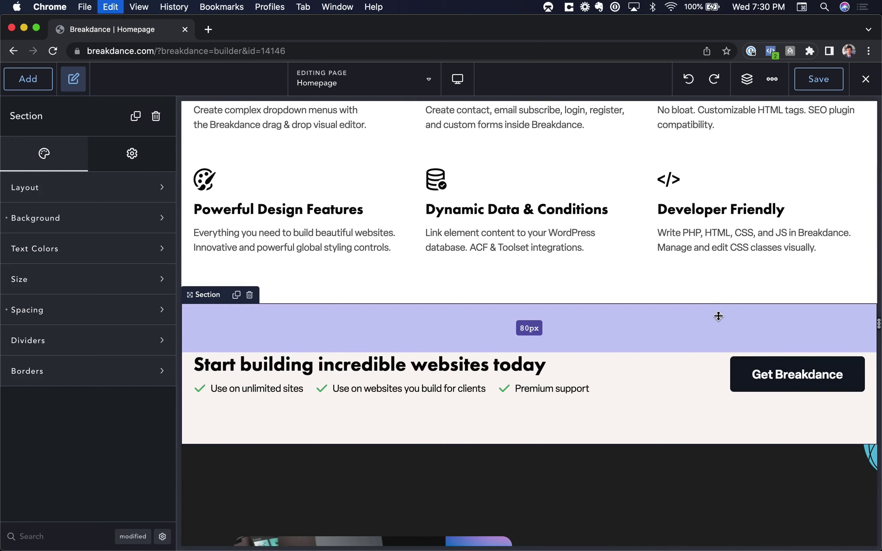
key("super+d")
Select the lower duplicate Start building section and delete it.
scroll(718, 316, "down", 10)
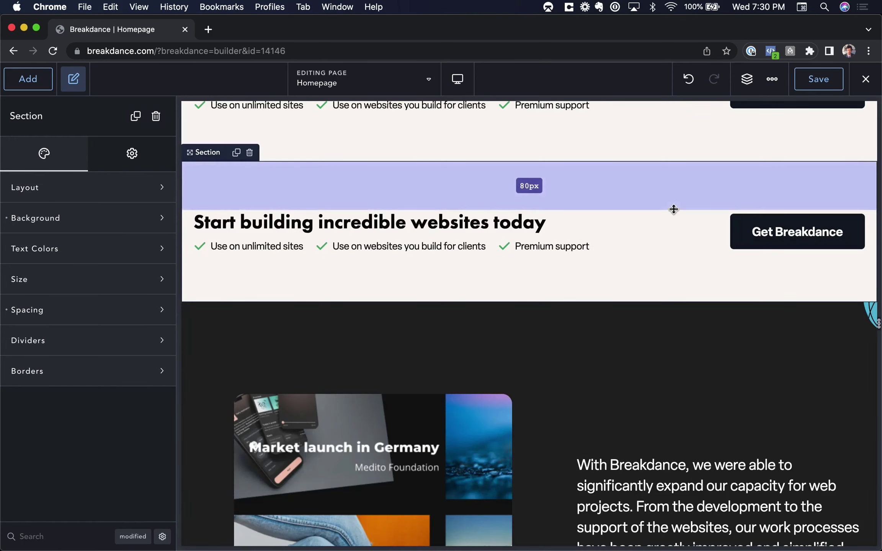
key("Escape")
scroll(677, 213, "up", 10)
left_click(661, 431)
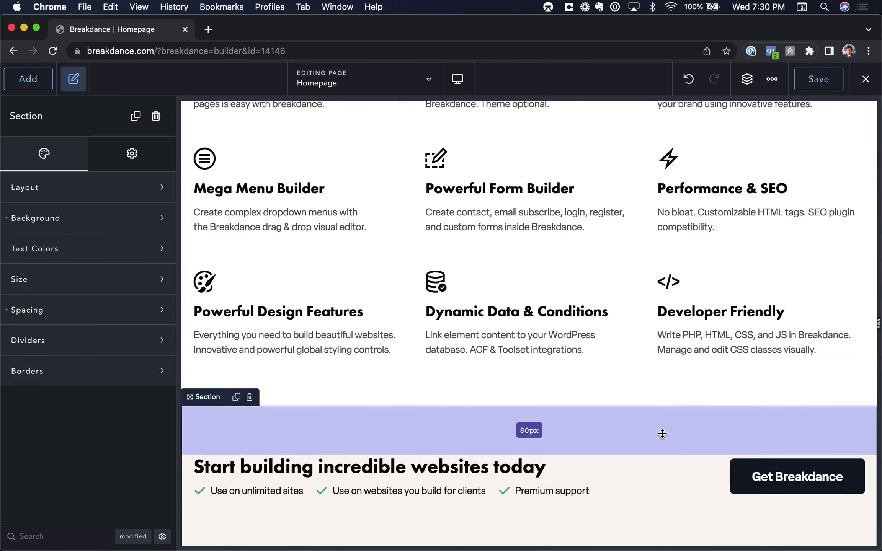
scroll(661, 436, "down", 7)
left_click(661, 443)
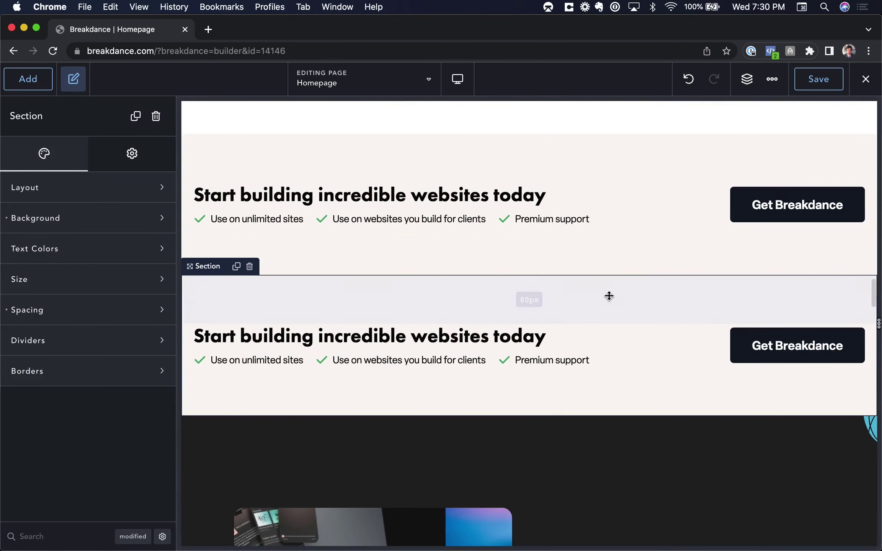
key("Delete")
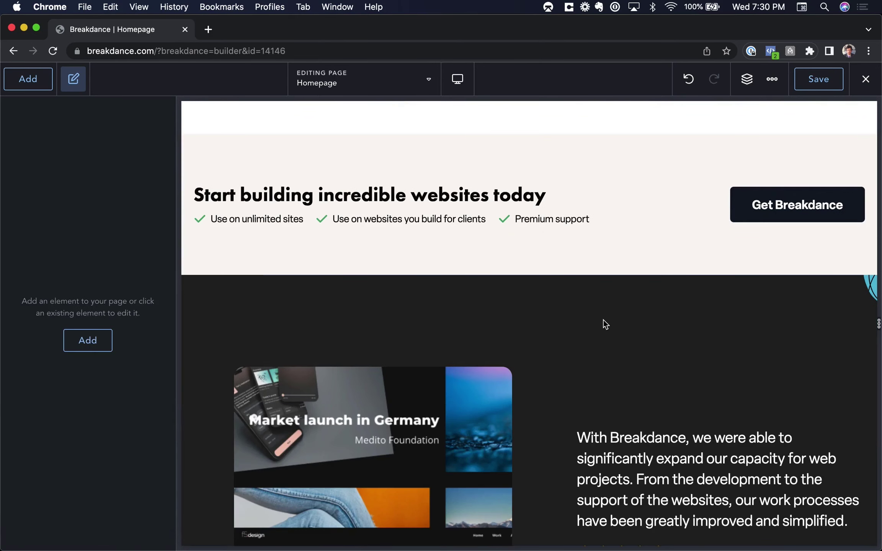
left_click(649, 160)
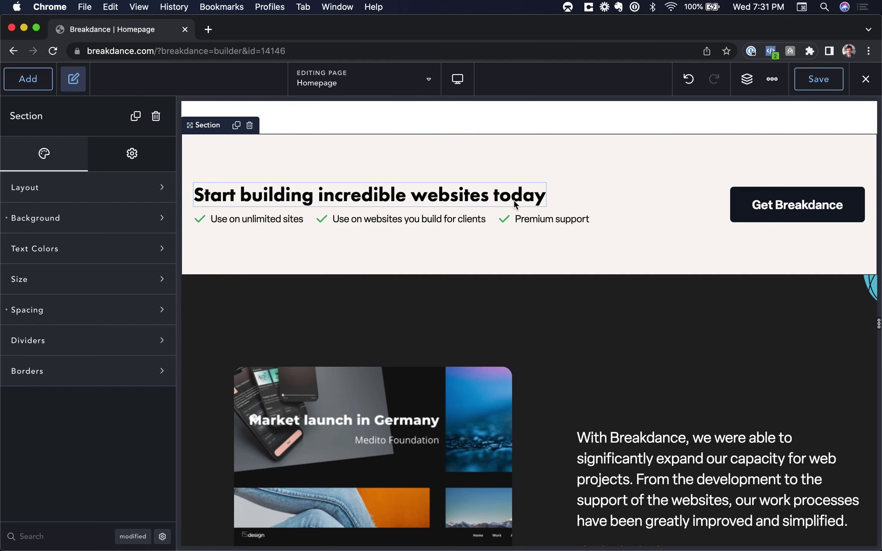
key("super+shift+slash")
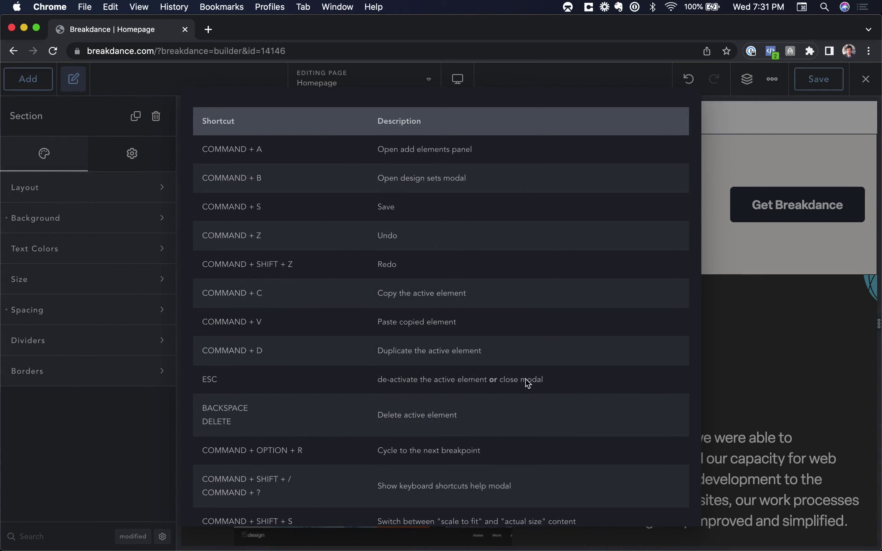
left_click(739, 118)
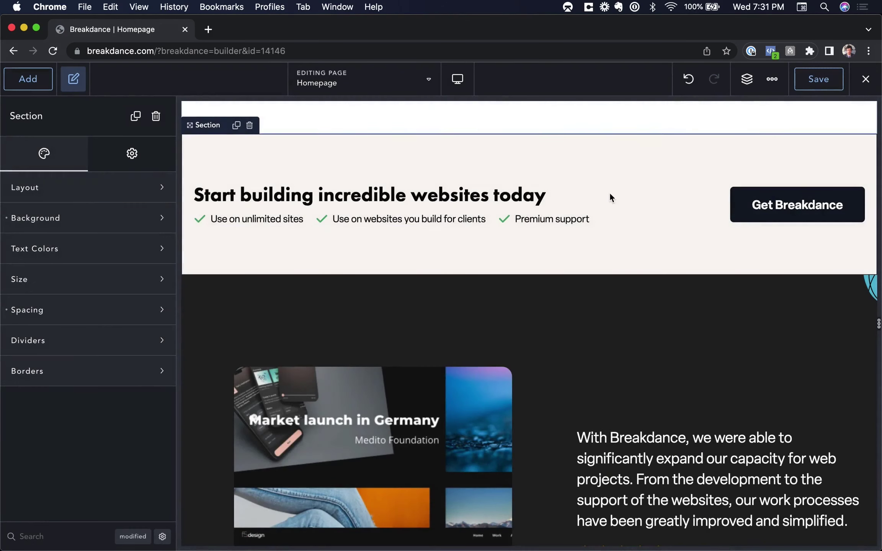
left_click(552, 219)
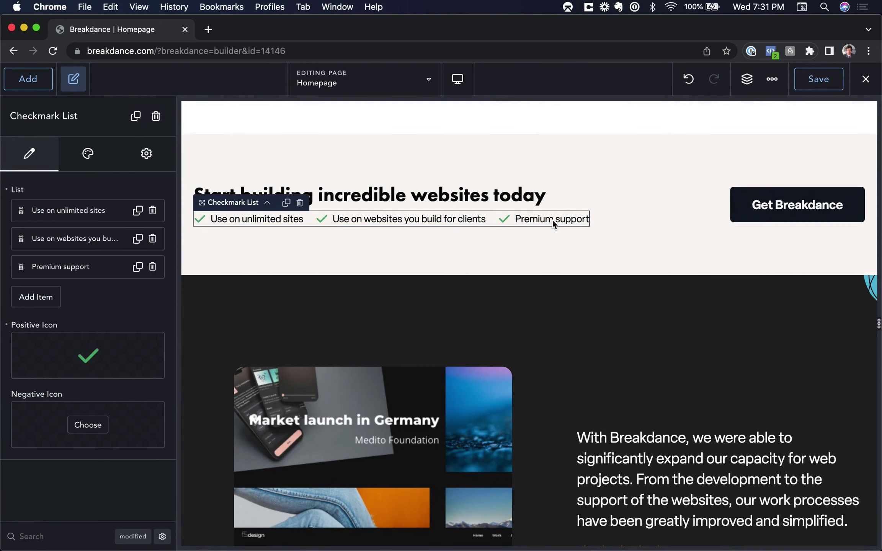
key("Escape")
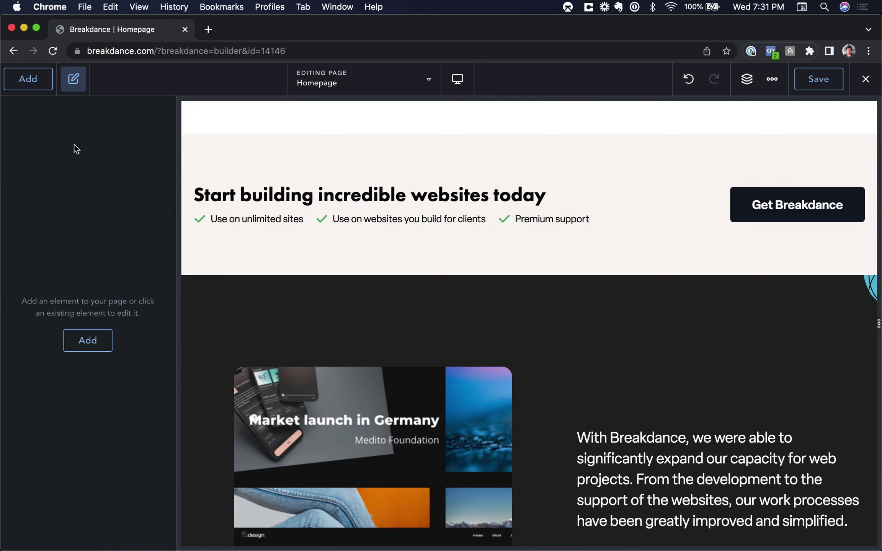
Open the keyboard shortcuts reference and scroll down through its commands.
key("super+shift+slash")
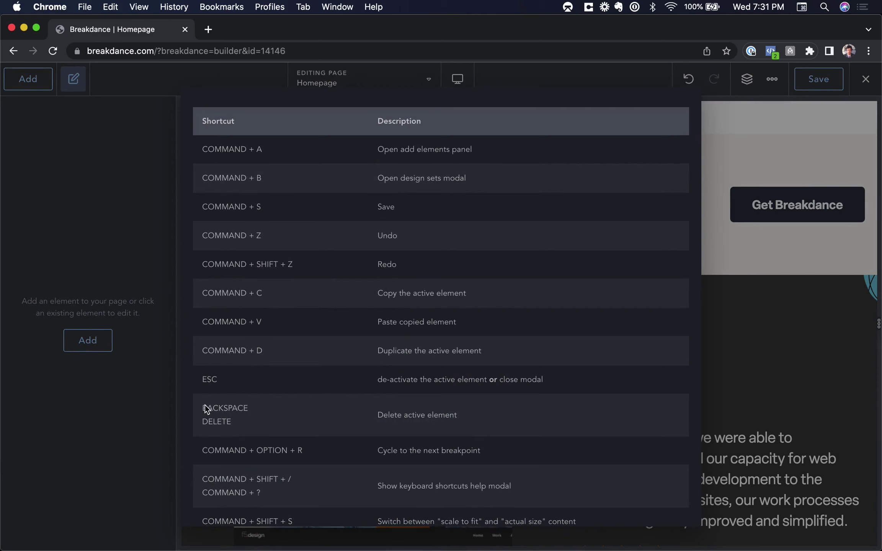
scroll(419, 421, "down", 2)
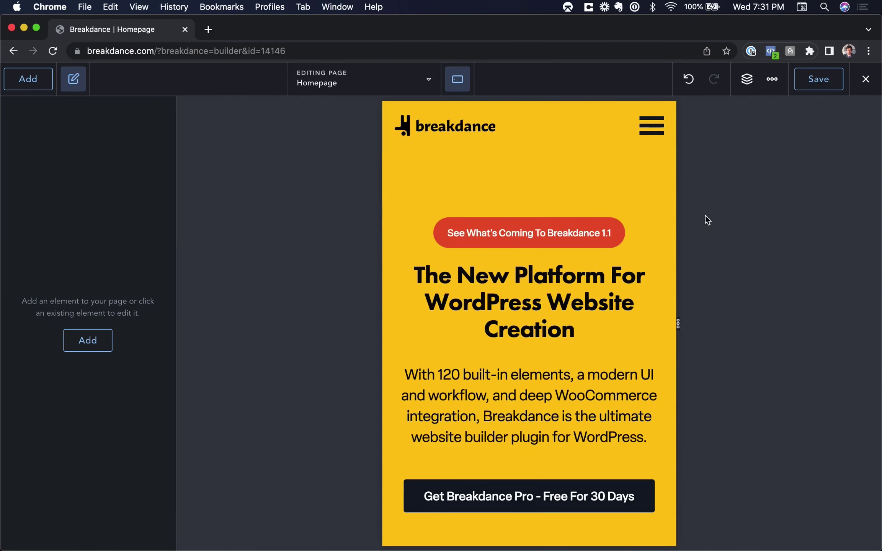
scroll(573, 280, "down", 20)
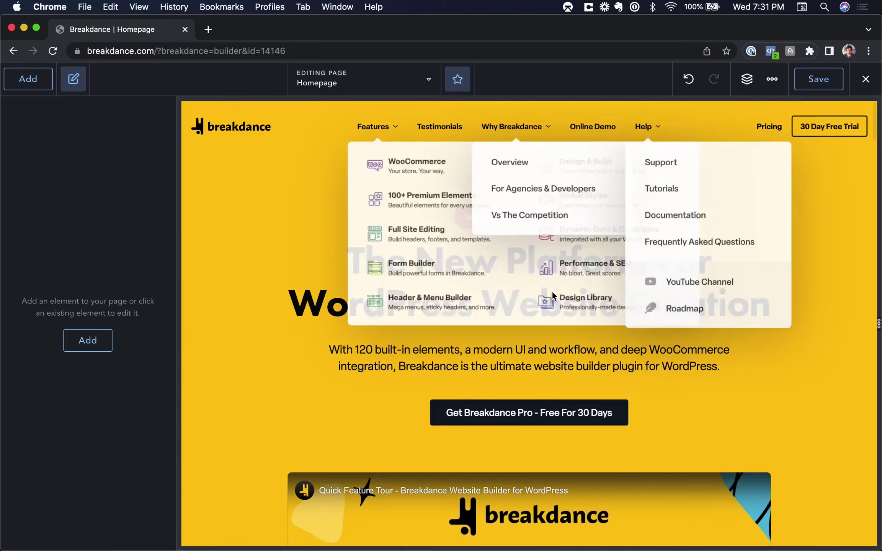
Set the preview to the Desktop breakpoint and reopen the keyboard shortcuts reference.
left_click(456, 79)
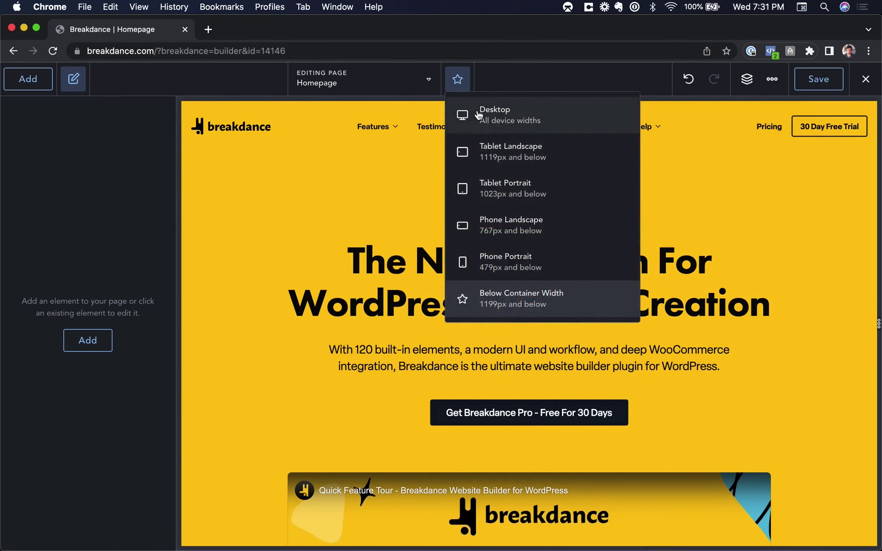
left_click(478, 115)
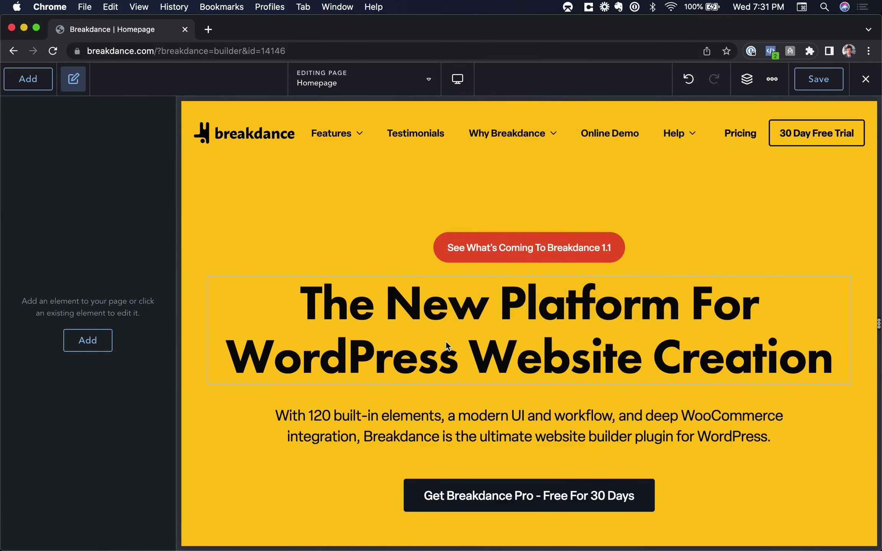
key("super+shift+slash")
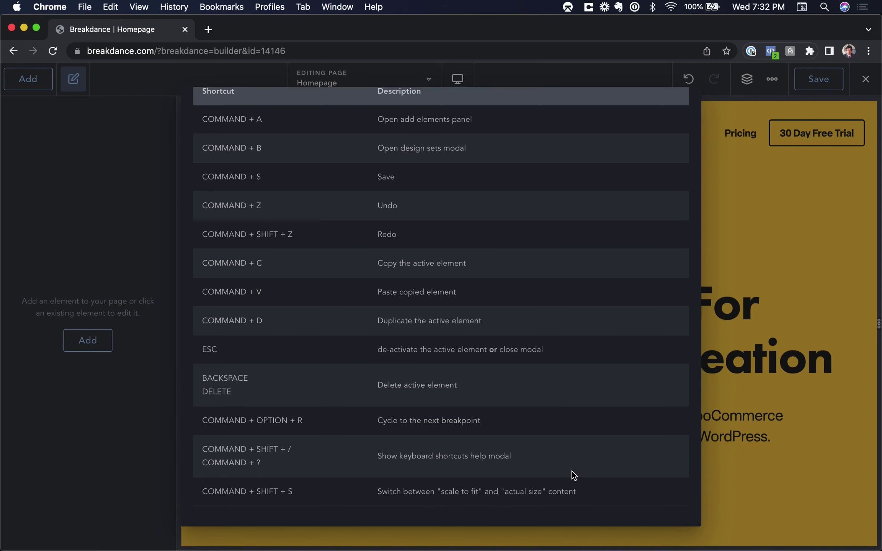
Dismiss the shortcuts reference, narrow the Chrome window, and select the homepage hero section.
left_click(807, 209)
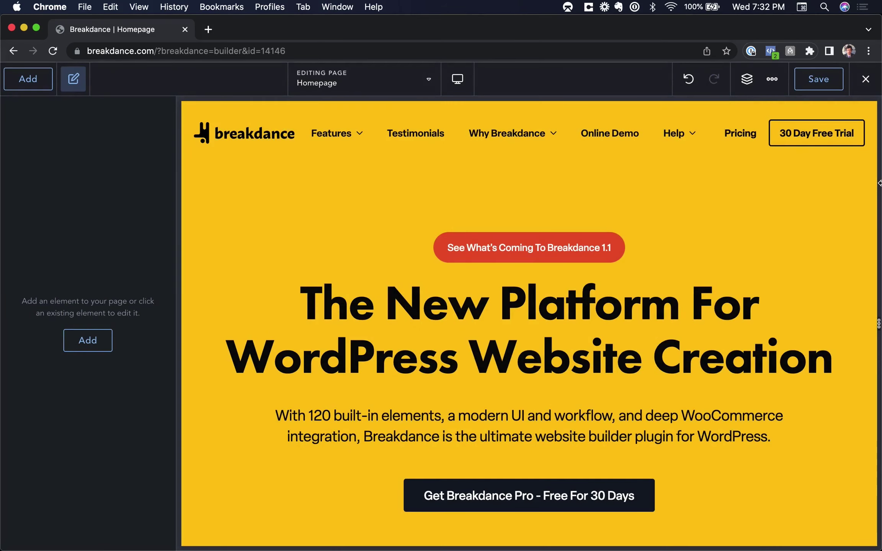
left_click_drag(880, 183, 835, 230)
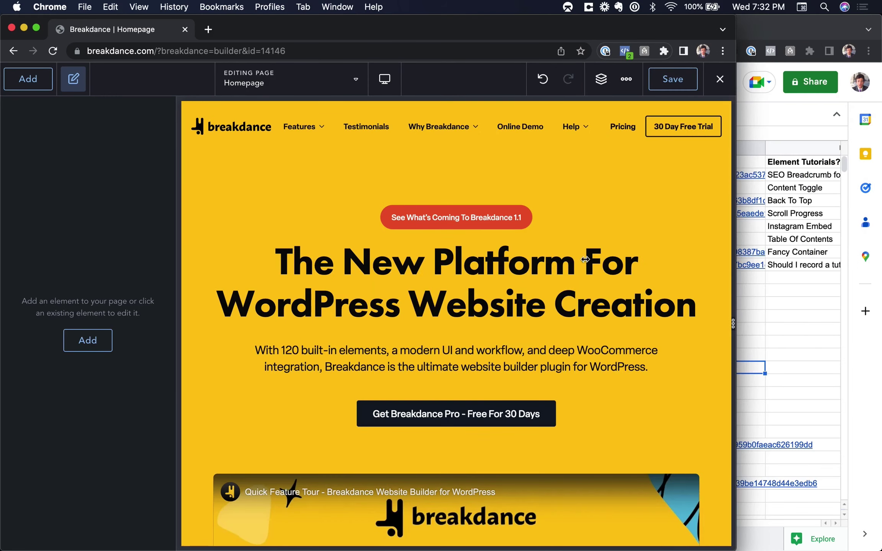
left_click(711, 409)
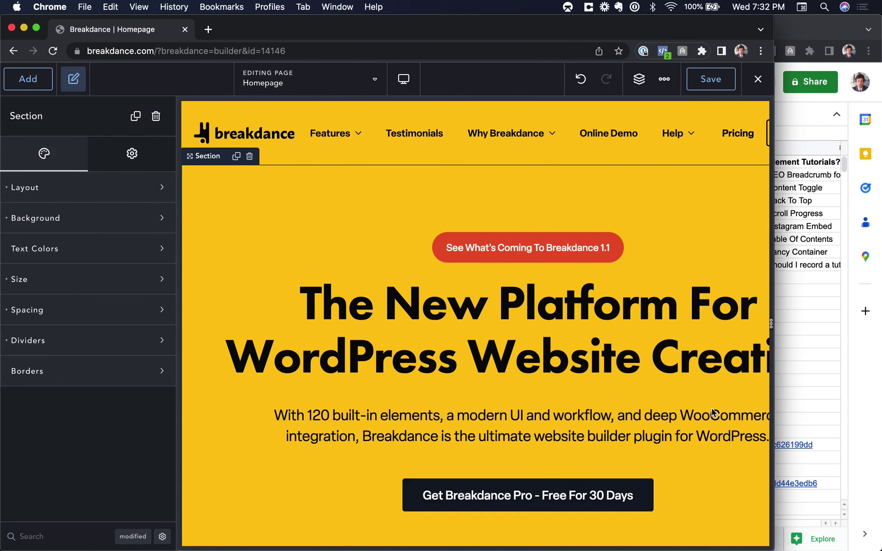
scroll(711, 407, "right", 3)
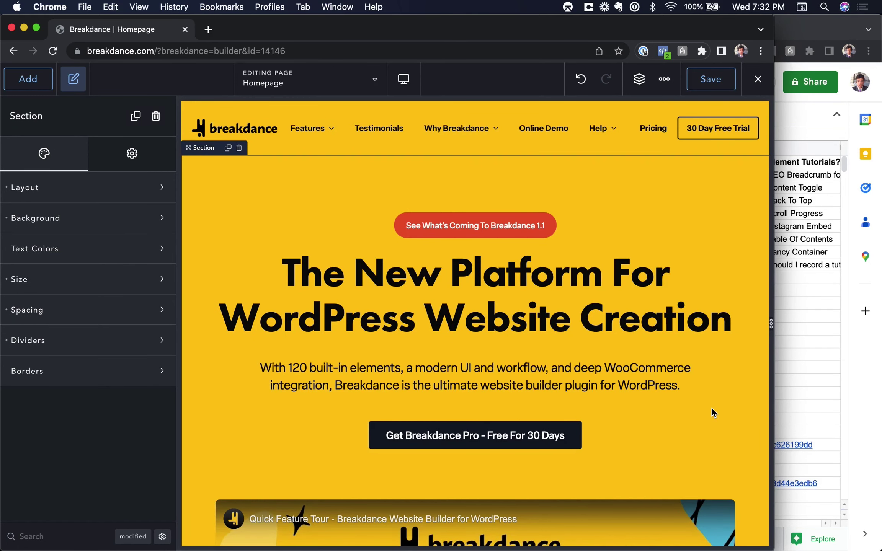
key("ctrl+alt+Return")
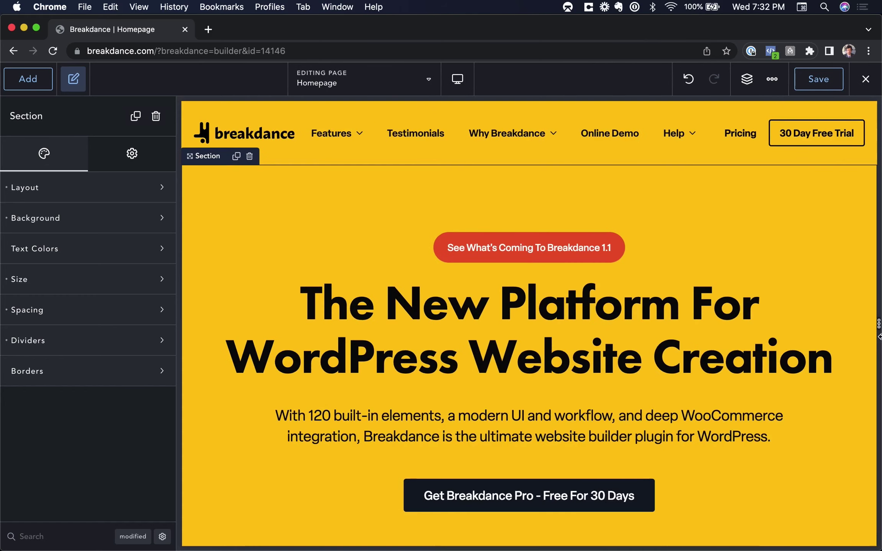